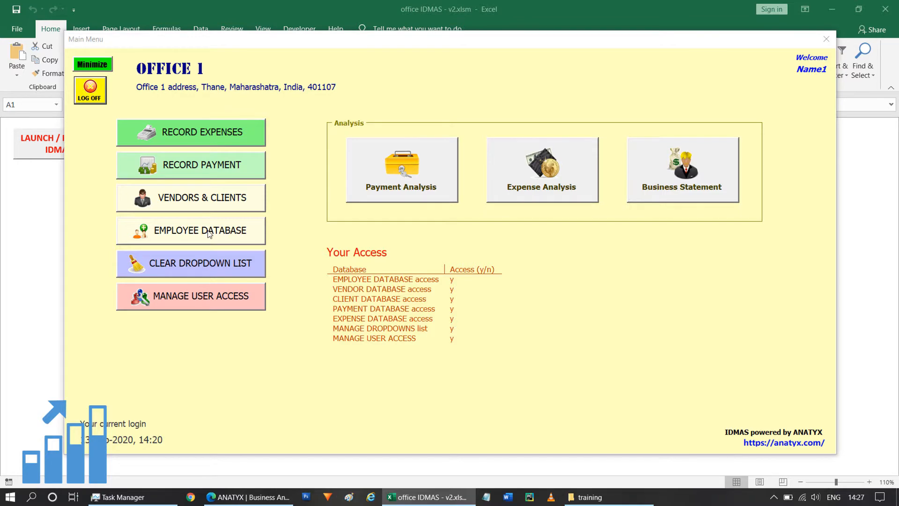
# Step: Open the Employee Database form from the IDMAS Main Menu
pyautogui.click(209, 232)
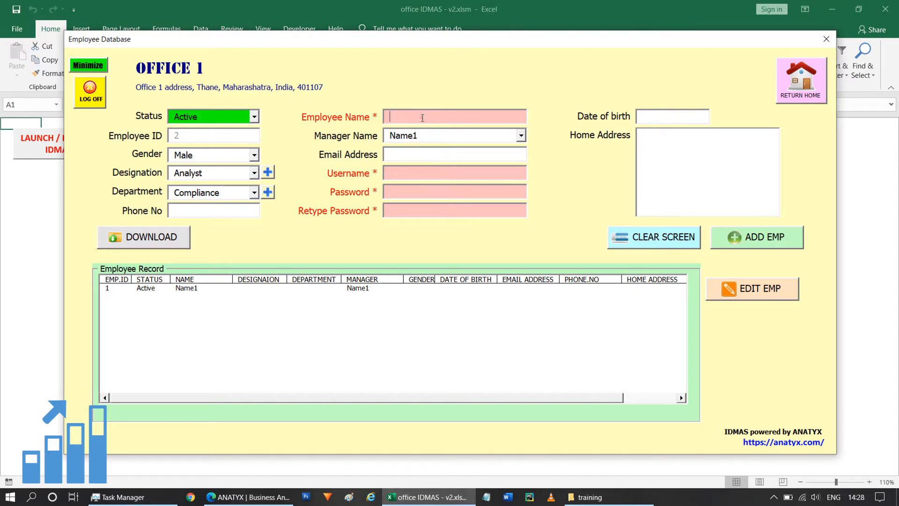
# Step: Enter Name2 as the new employee's name
pyautogui.click(393, 174)
pyautogui.click(393, 192)
pyautogui.click(394, 210)
pyautogui.click(462, 123)
pyautogui.write('Name2')
# Step: Set username name2 and enter the same four-character password in both password fields
pyautogui.click(406, 173)
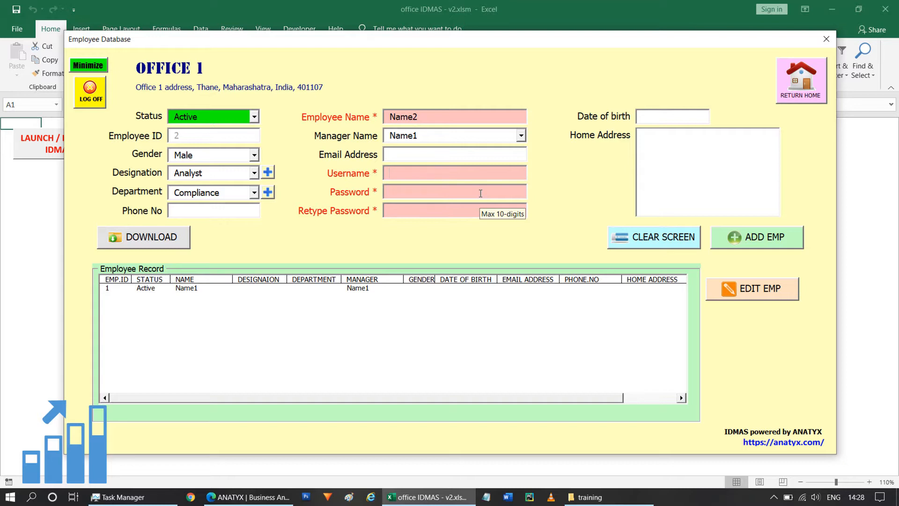
pyautogui.write('name2')
pyautogui.click(463, 192)
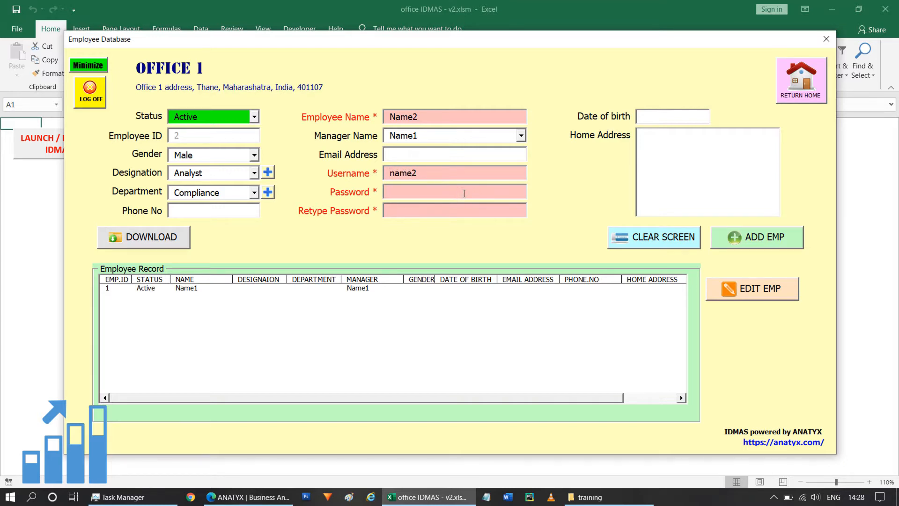
pyautogui.write('1234')
pyautogui.click(459, 208)
pyautogui.write('1234')
# Step: Set date of birth to 1-Sep-2020 and home address to 'Home address for Name2'
pyautogui.click(672, 118)
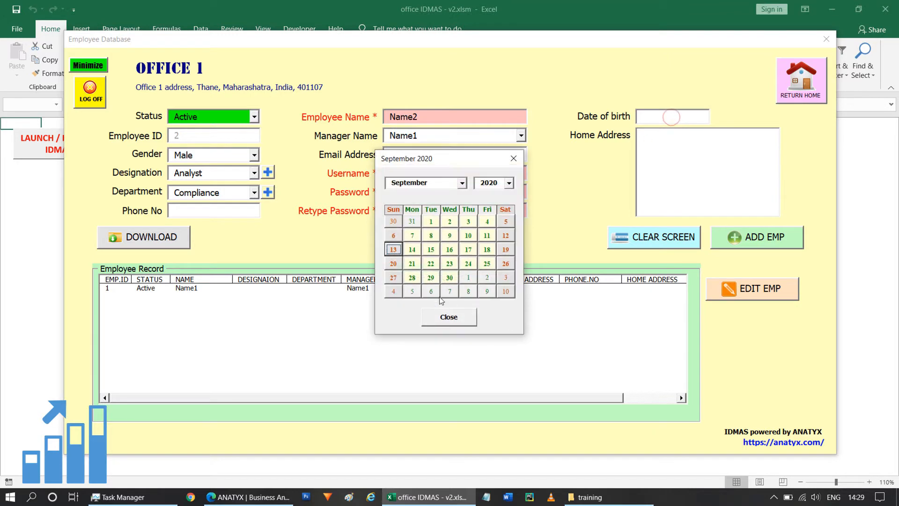
pyautogui.click(431, 222)
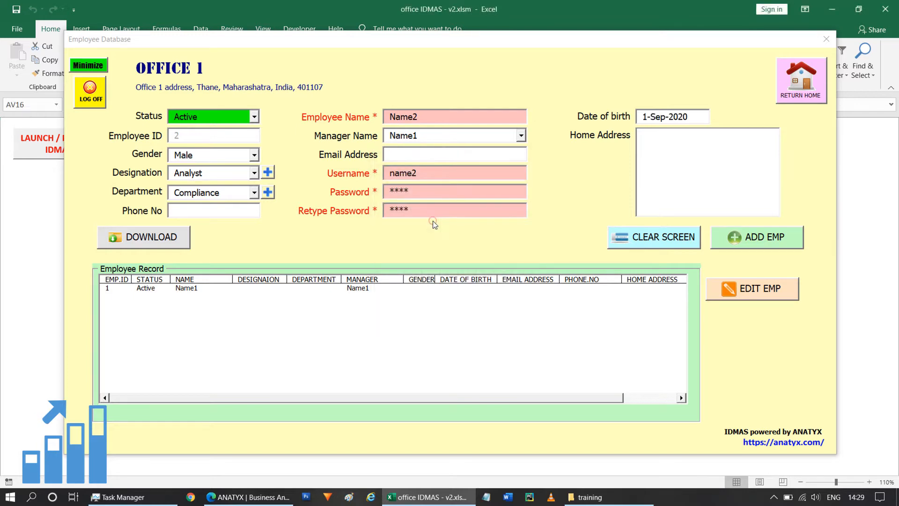
pyautogui.click(658, 145)
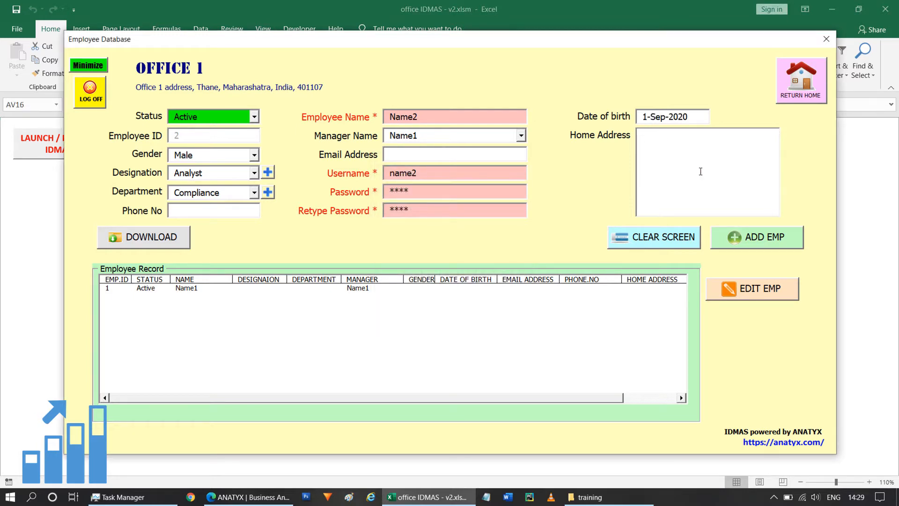
pyautogui.write('Home address for Name2')
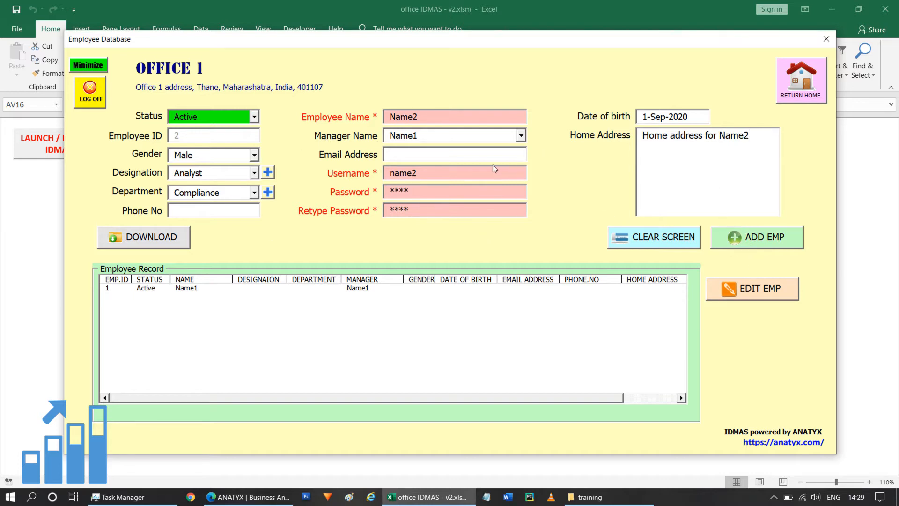
# Step: Check the Manager Name list, leaving the manager as Name1
pyautogui.click(521, 135)
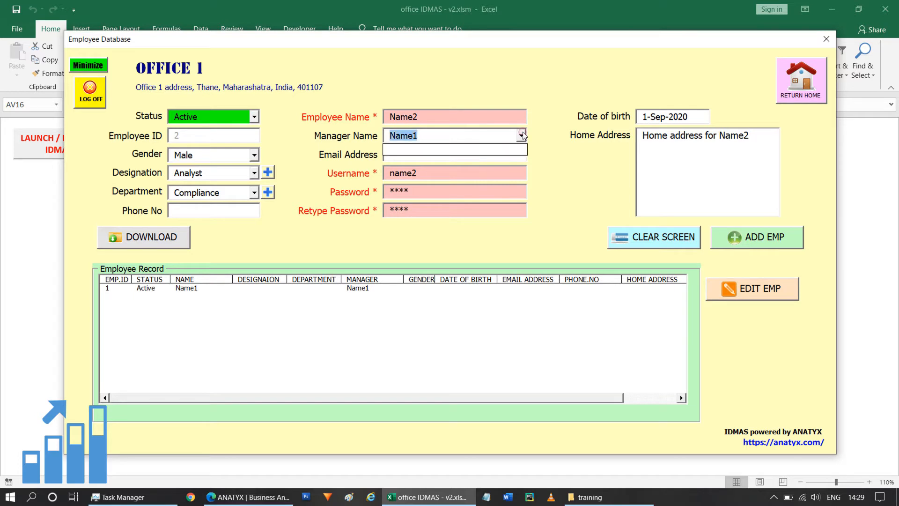
pyautogui.click(562, 150)
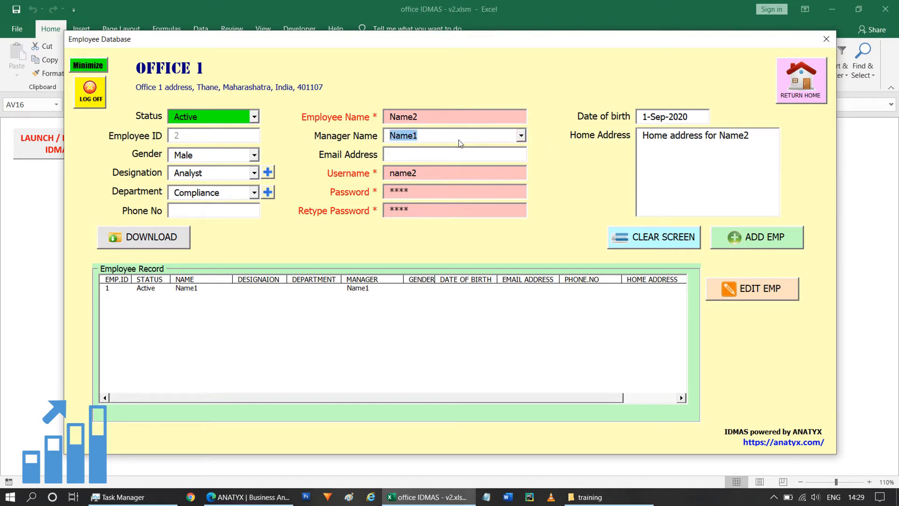
pyautogui.click(521, 135)
pyautogui.click(558, 157)
# Step: Add Name2 as employee record 2, confirm it, then select Name1's row
pyautogui.click(766, 238)
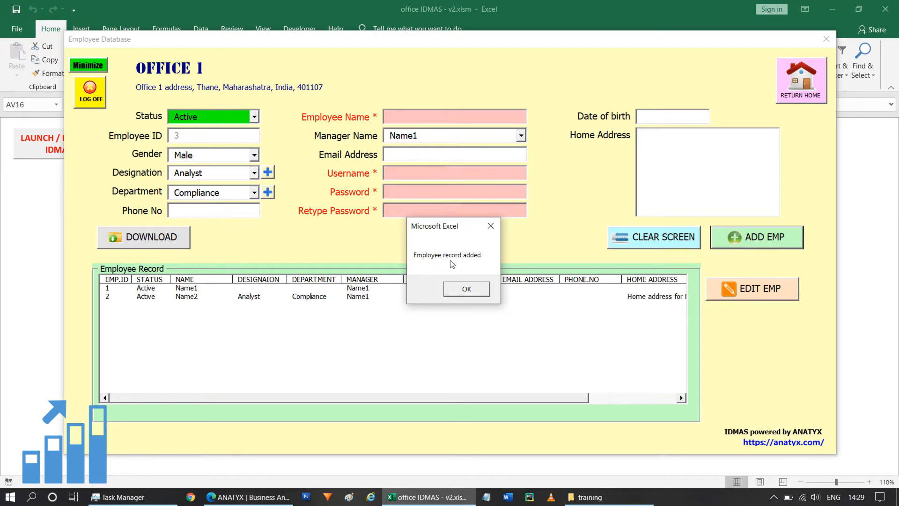
pyautogui.click(467, 289)
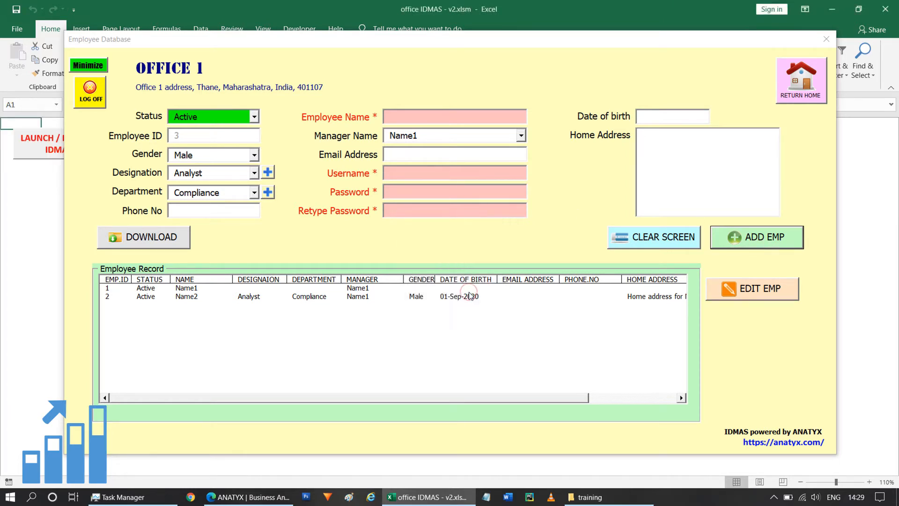
pyautogui.moveTo(280, 398); pyautogui.dragTo(353, 397)
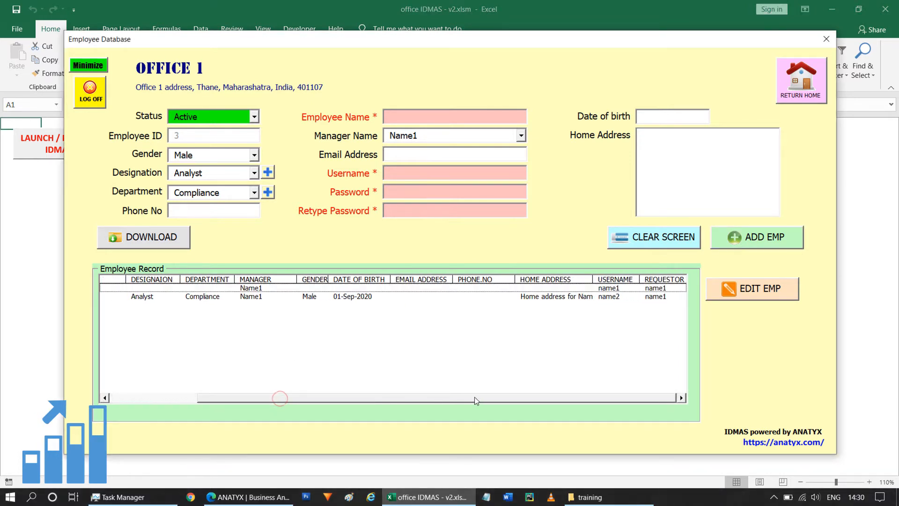
pyautogui.click(119, 398)
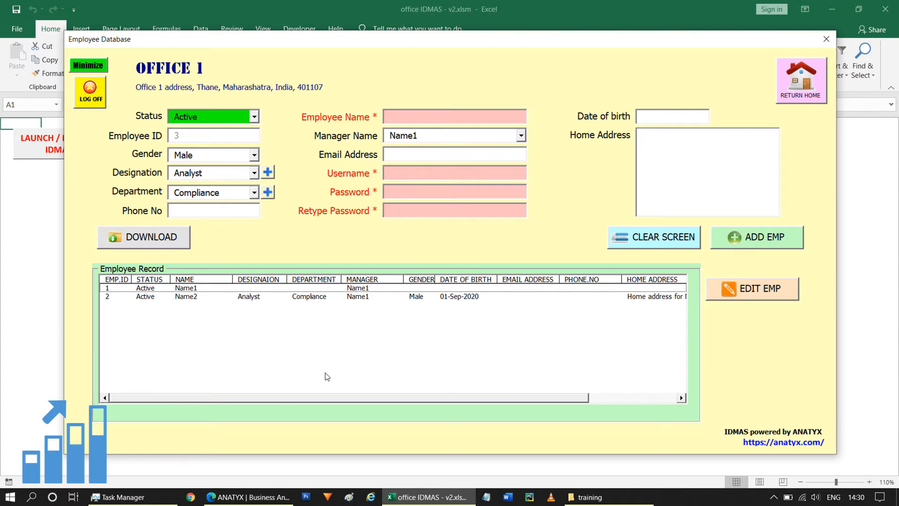
pyautogui.click(292, 289)
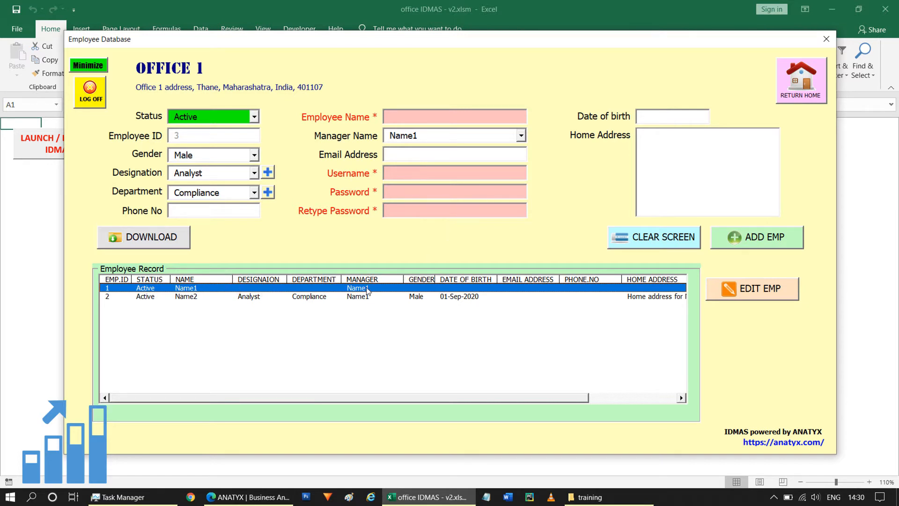
# Step: Load record ID 1 via EDIT EMP, keeping gender Male and designation Analyst
pyautogui.click(752, 290)
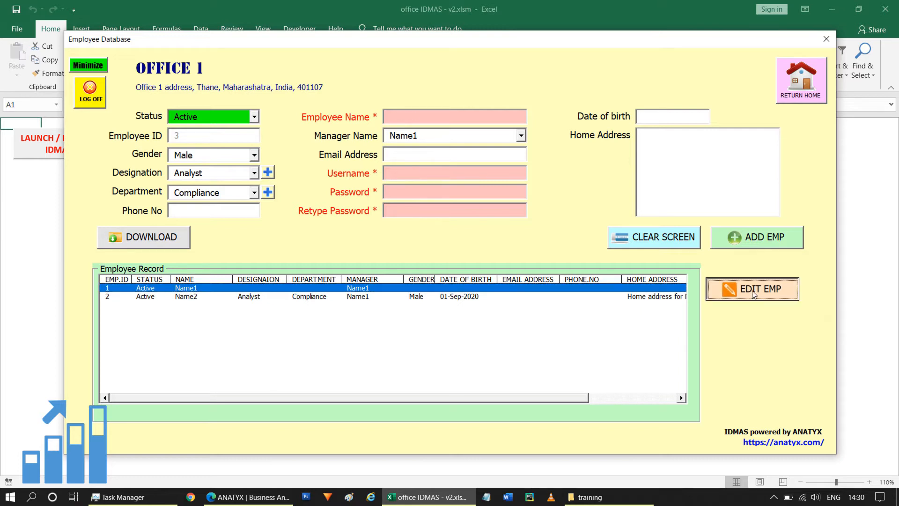
pyautogui.click(255, 157)
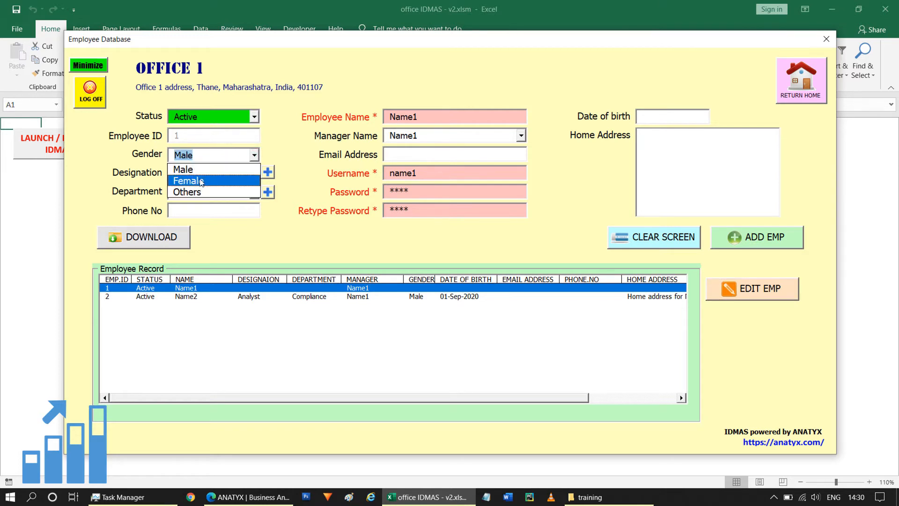
pyautogui.click(279, 167)
pyautogui.click(254, 173)
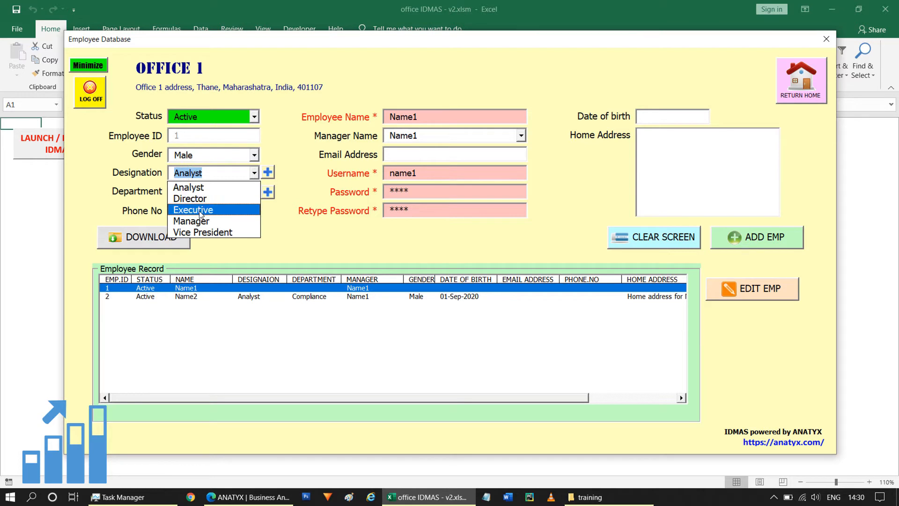
pyautogui.click(296, 230)
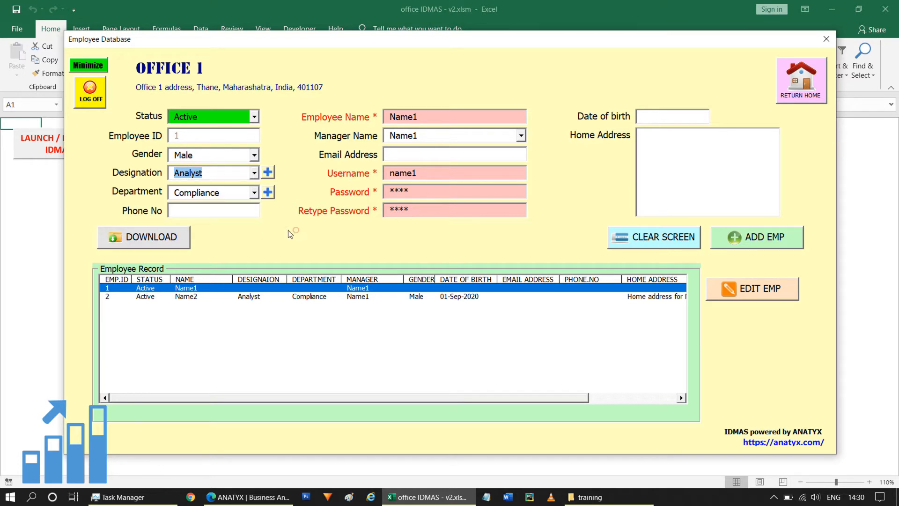
pyautogui.click(253, 173)
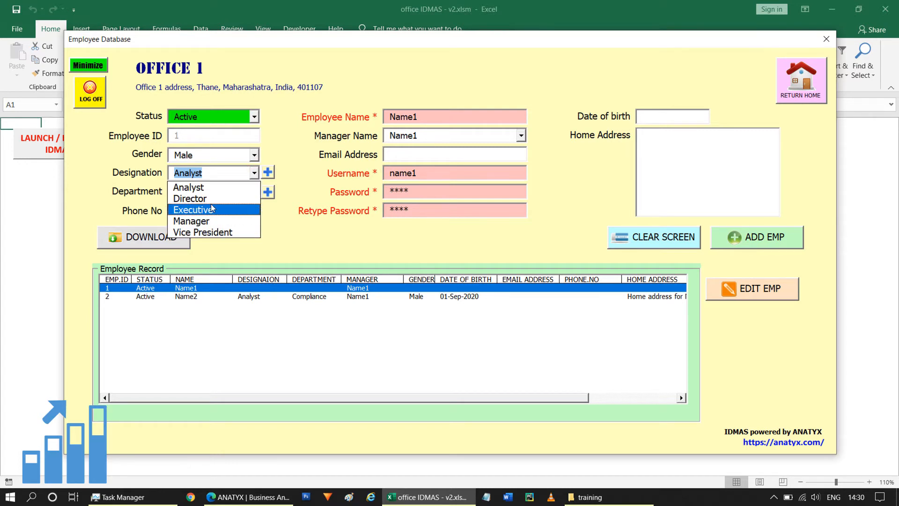
pyautogui.click(271, 224)
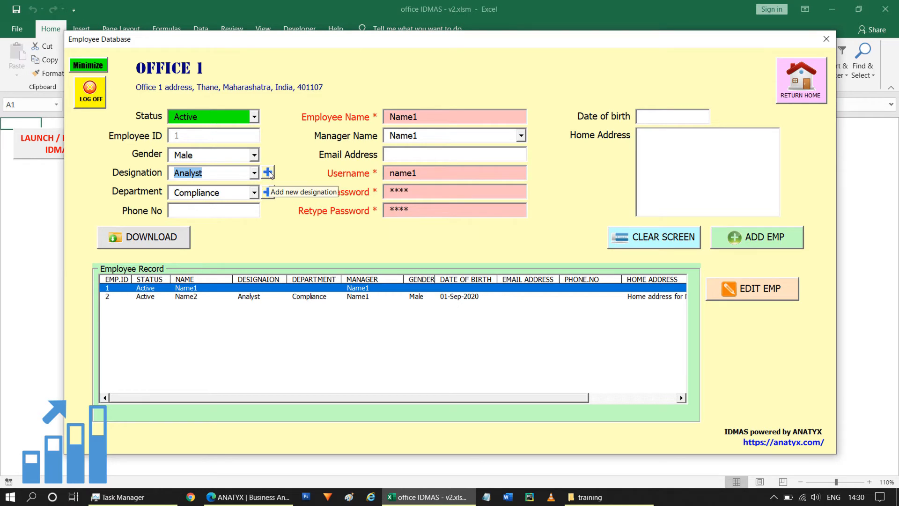
pyautogui.click(268, 172)
# Step: Add 'Officer' as a new designation option and confirm it
pyautogui.click(383, 238)
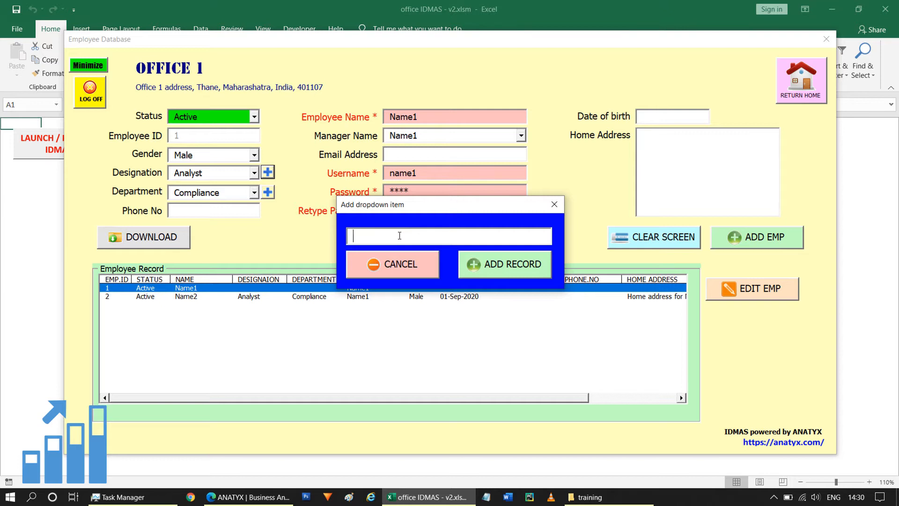
pyautogui.write('Officer')
pyautogui.click(510, 265)
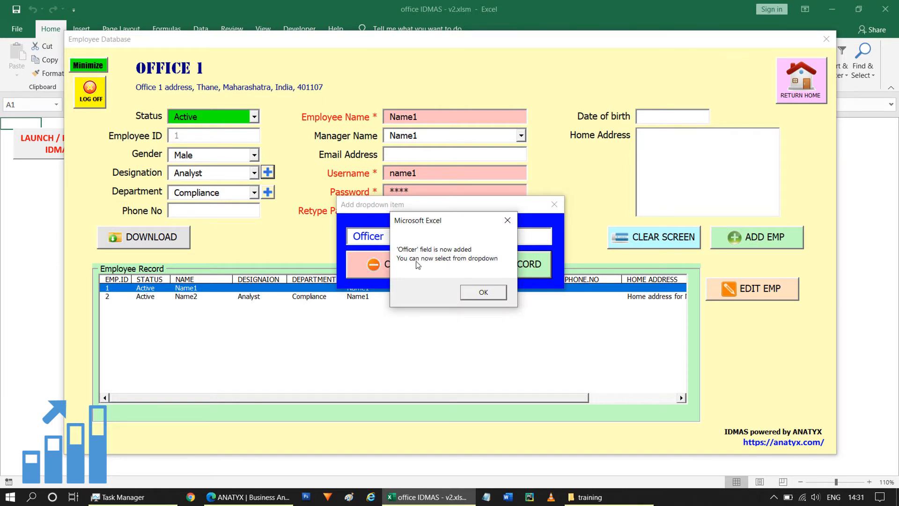
pyautogui.click(482, 293)
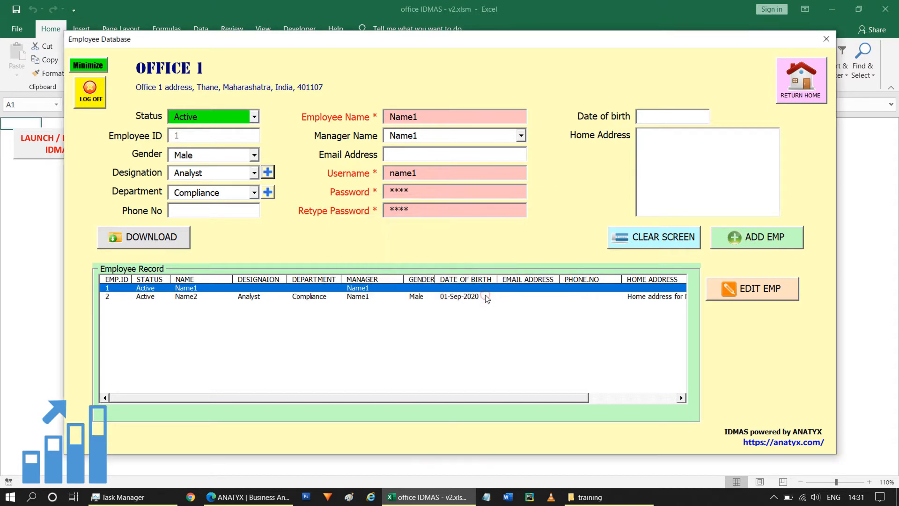
# Step: Choose Officer as Name1's designation and Finance as the department
pyautogui.click(254, 173)
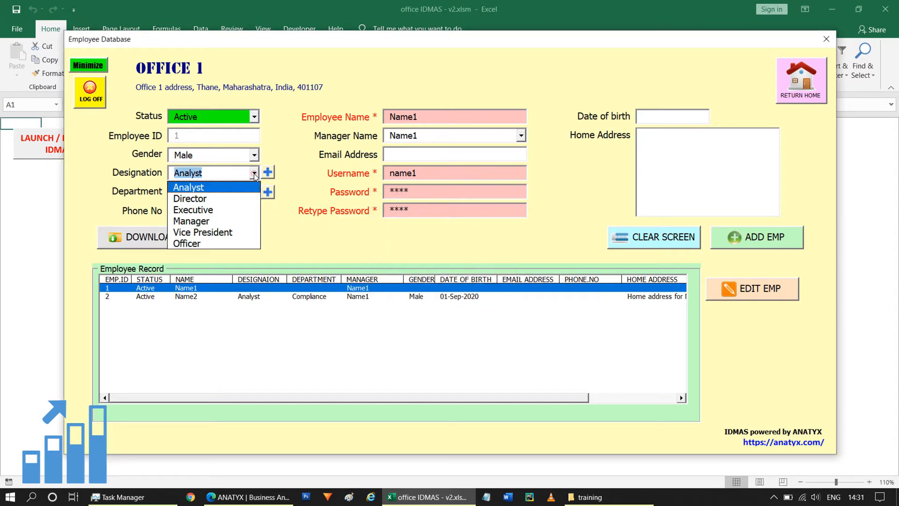
pyautogui.click(200, 244)
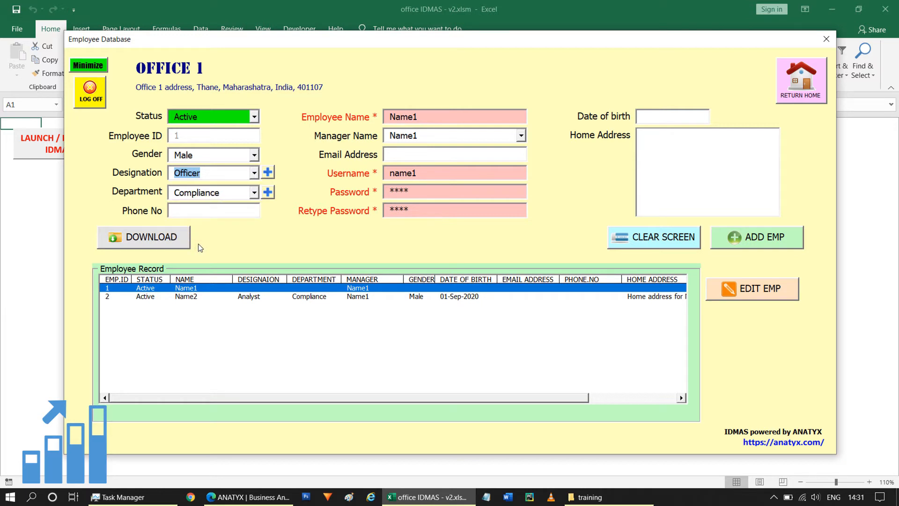
pyautogui.click(255, 193)
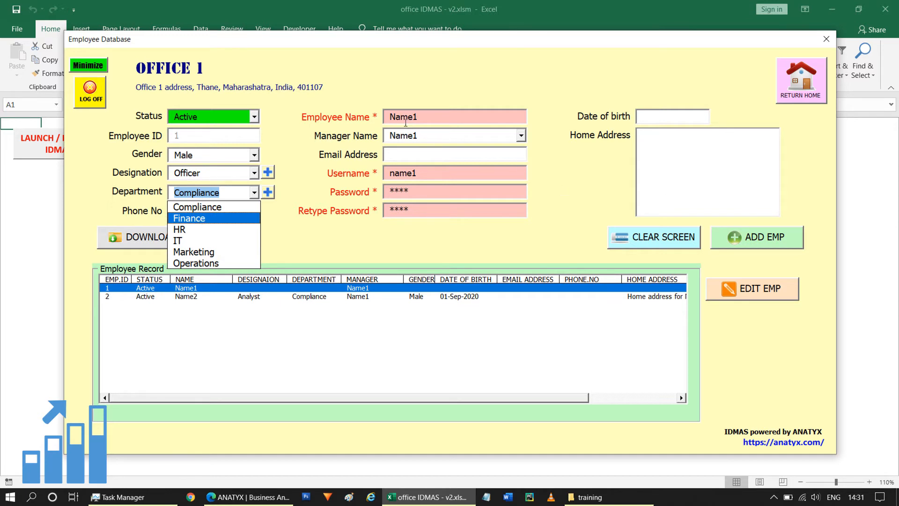
pyautogui.click(208, 218)
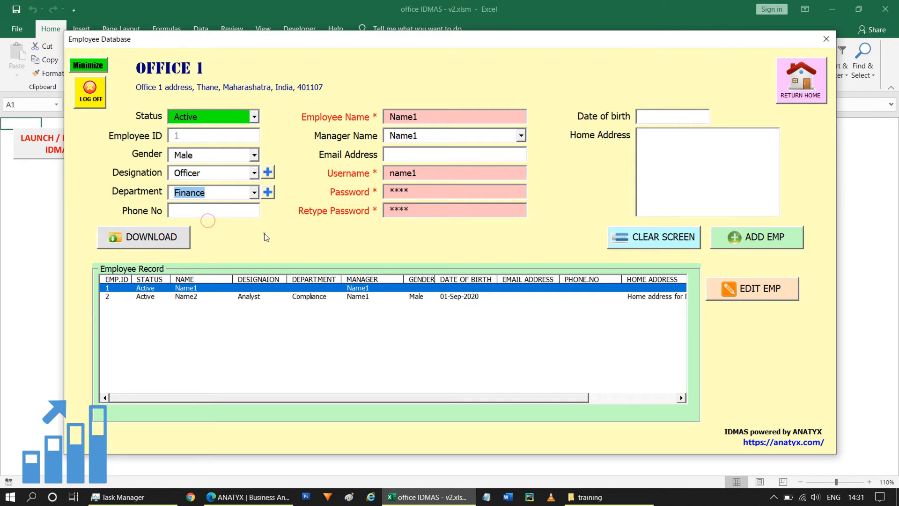
# Step: Recheck the department list and cancel the new-department box, keeping Finance
pyautogui.click(254, 192)
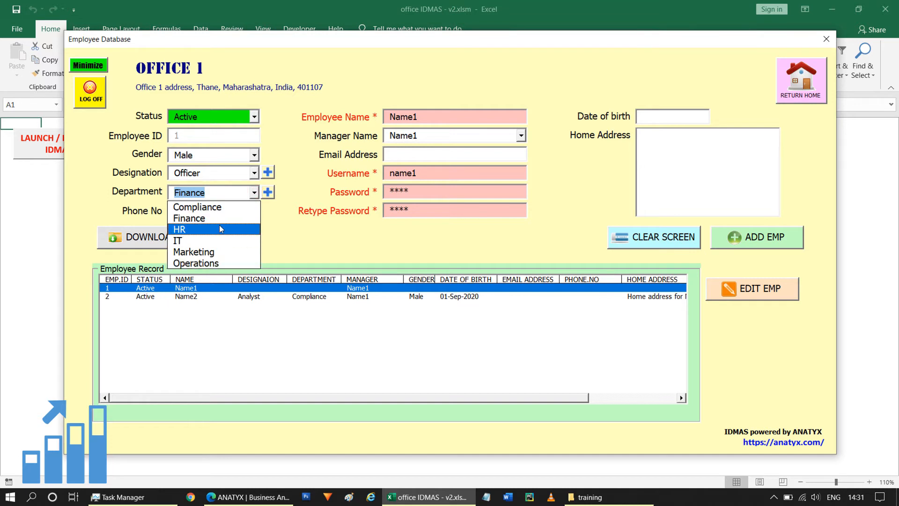
pyautogui.click(278, 221)
pyautogui.click(268, 192)
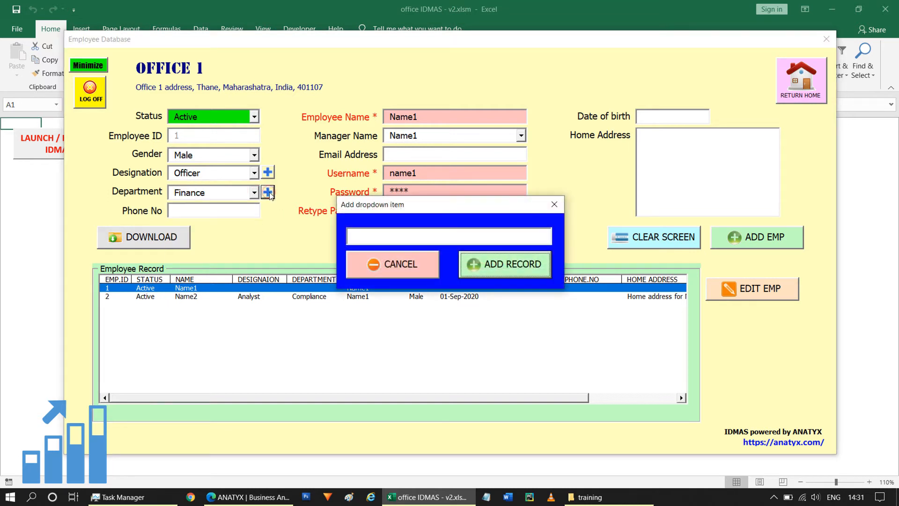
pyautogui.click(423, 264)
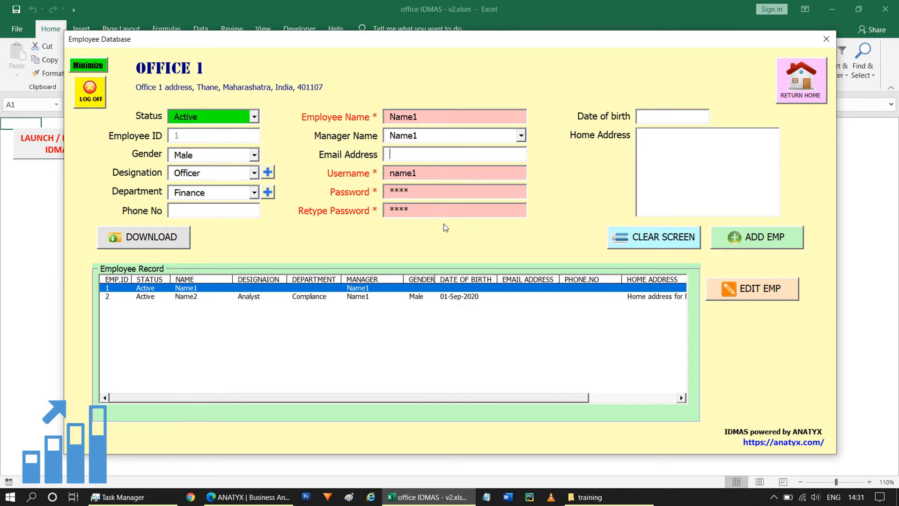
# Step: Enter Name1's e-mail address and save the record with ADD EMP
pyautogui.write('name1@email.com')
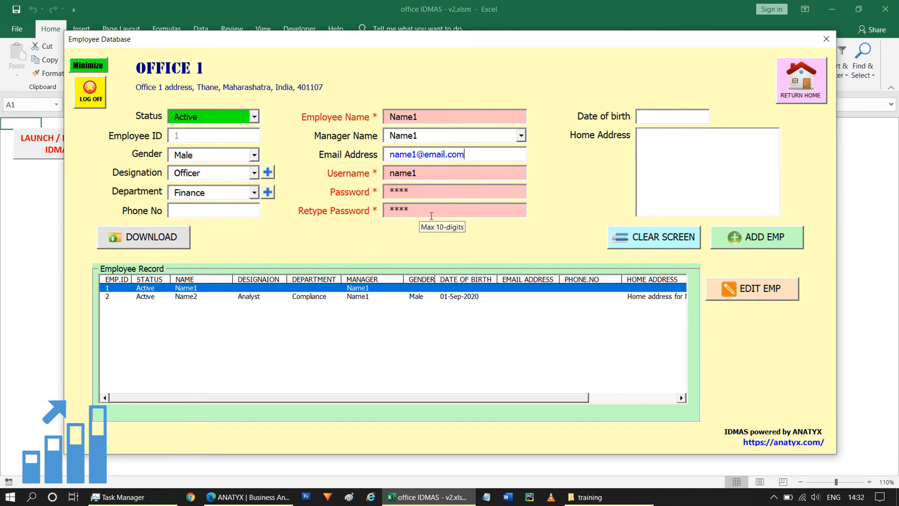
pyautogui.click(762, 238)
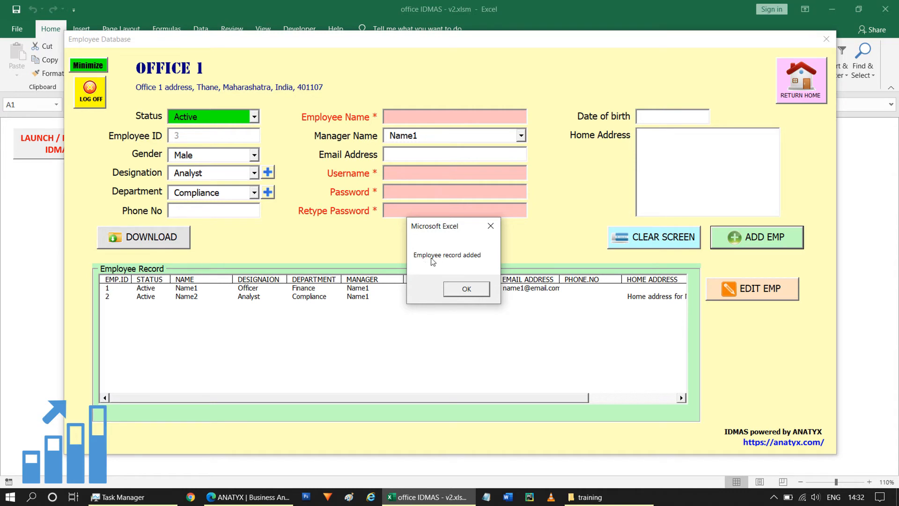
# Step: Dismiss the confirmation and review Name1's row showing Officer, Finance and the e-mail
pyautogui.click(466, 290)
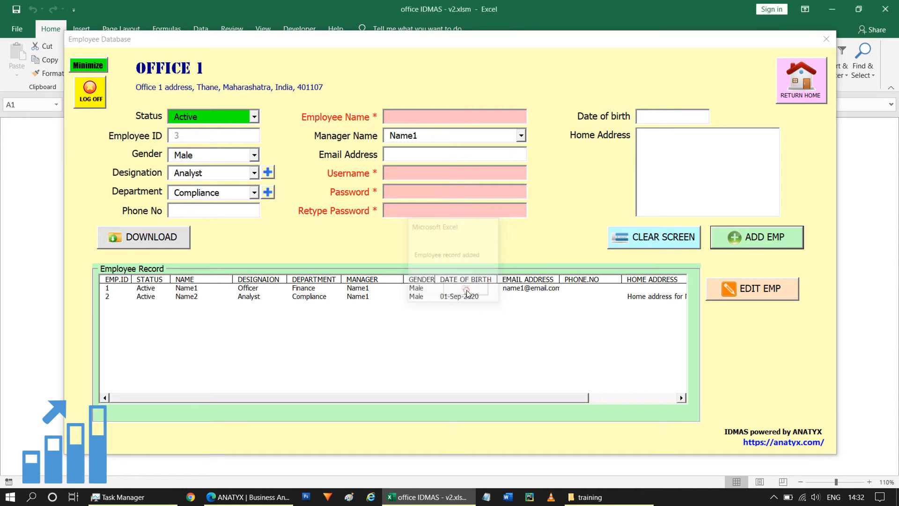
pyautogui.moveTo(254, 399); pyautogui.dragTo(297, 400)
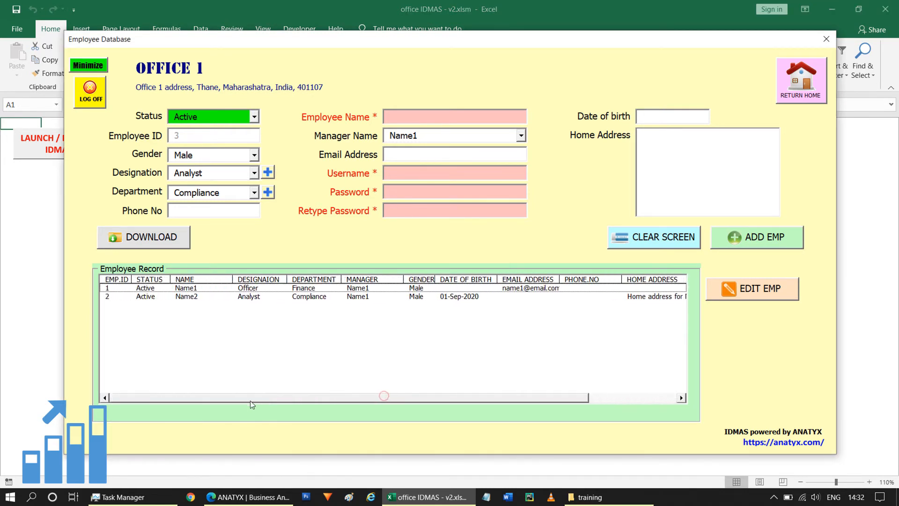
pyautogui.click(264, 289)
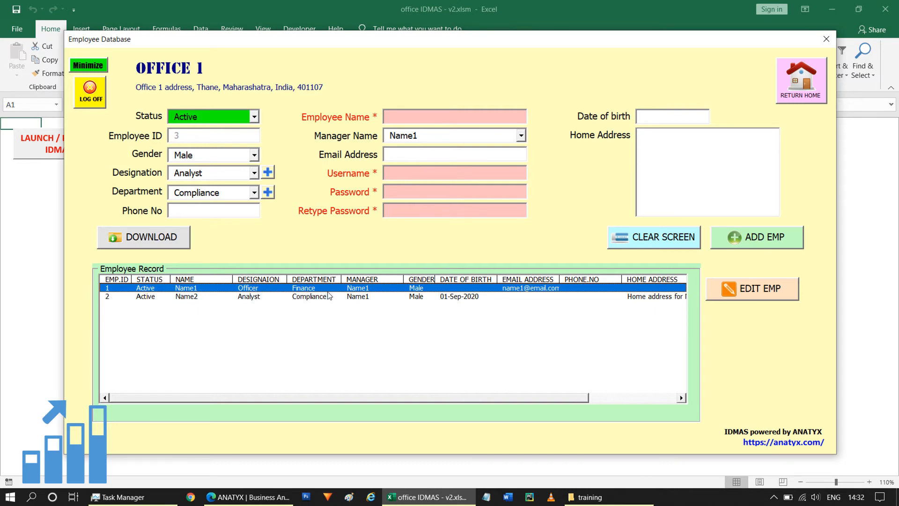
pyautogui.moveTo(442, 397); pyautogui.dragTo(526, 398)
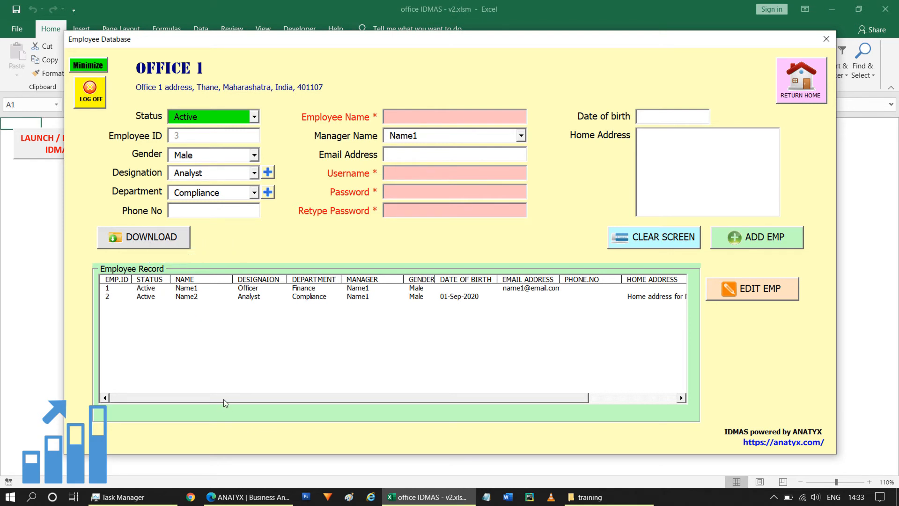
# Step: Start the employee details download, bringing up the download folder picker
pyautogui.moveTo(223, 399); pyautogui.dragTo(112, 247)
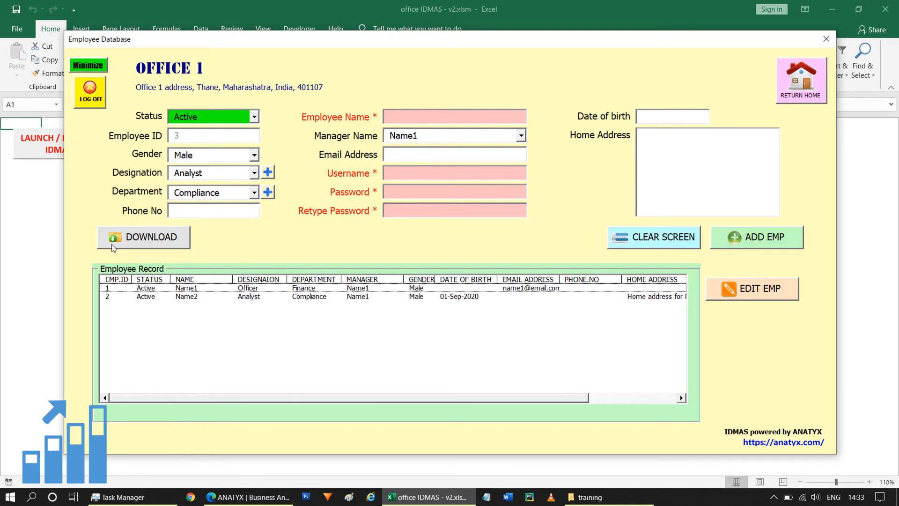
pyautogui.click(147, 239)
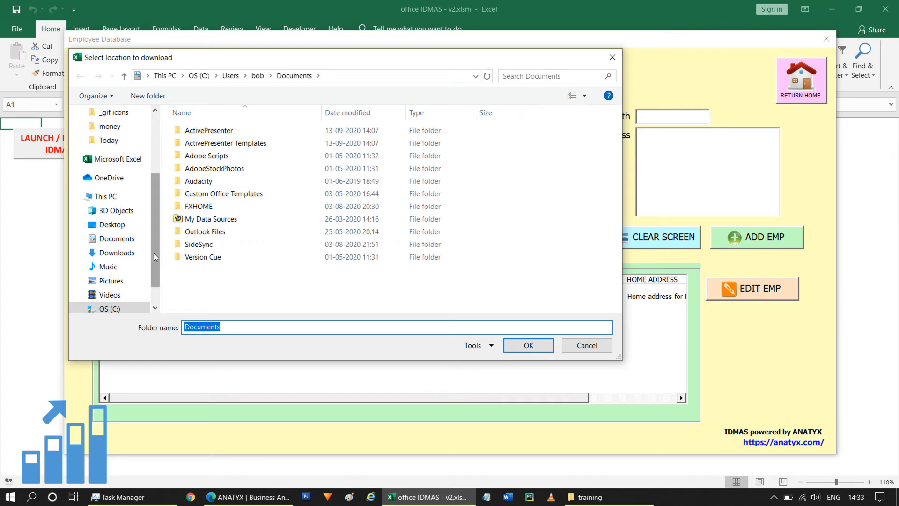
pyautogui.moveTo(154, 253); pyautogui.dragTo(153, 156)
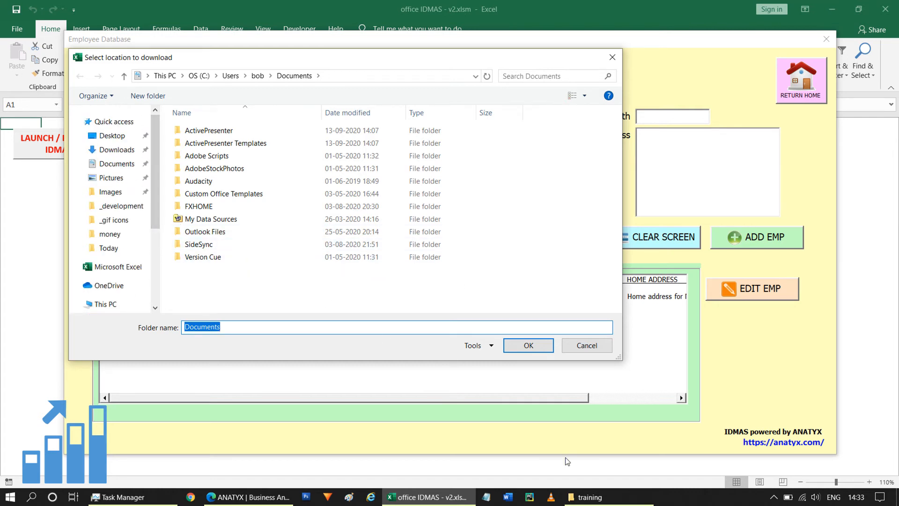
# Step: Copy the training folder's path from File Explorer and select the picker's current path
pyautogui.click(588, 497)
pyautogui.click(481, 91)
pyautogui.hotkey('ctrl', 'c')
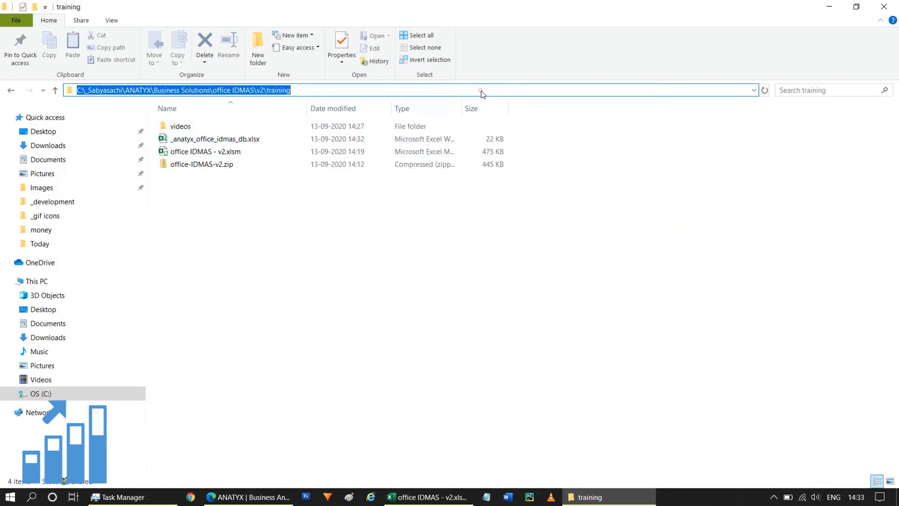
pyautogui.click(505, 313)
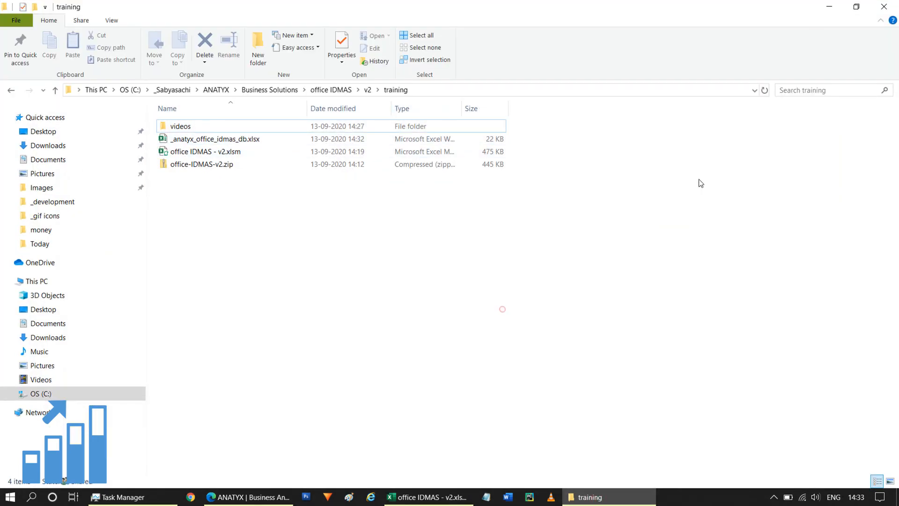
pyautogui.click(830, 6)
pyautogui.click(356, 76)
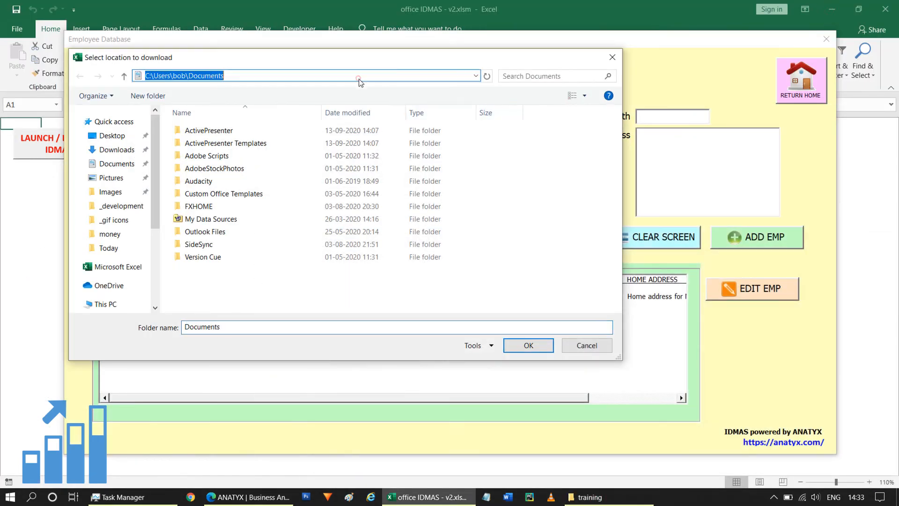
# Step: Save the employee records download to the pasted training folder path and acknowledge 'Data saved'
pyautogui.hotkey('ctrl', 'v')
pyautogui.press('Return')
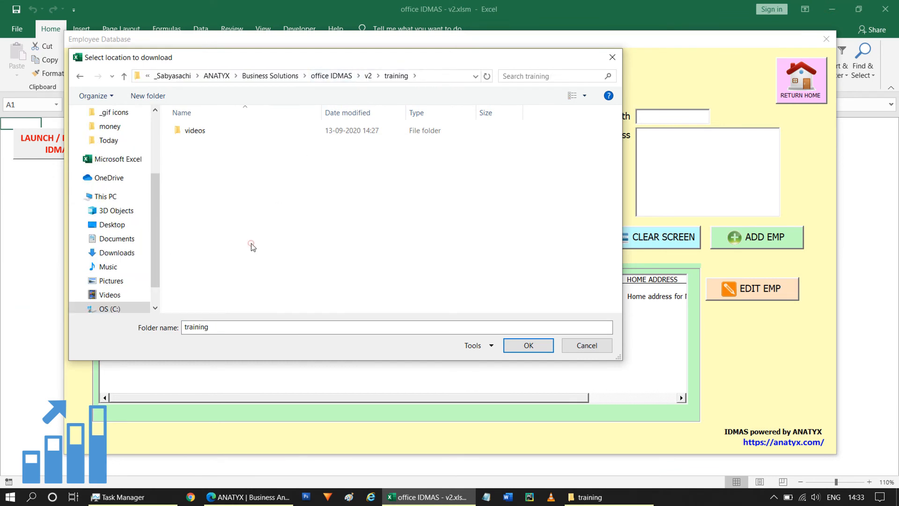
pyautogui.click(528, 346)
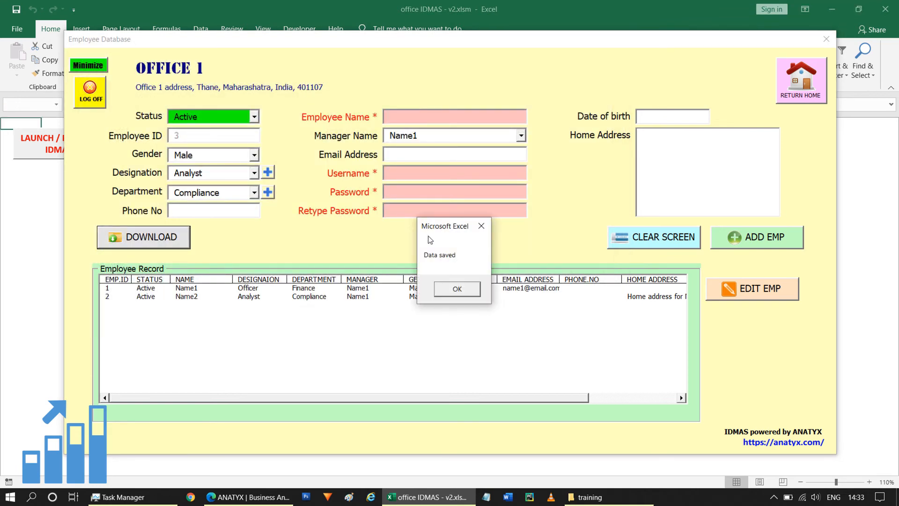
pyautogui.click(457, 289)
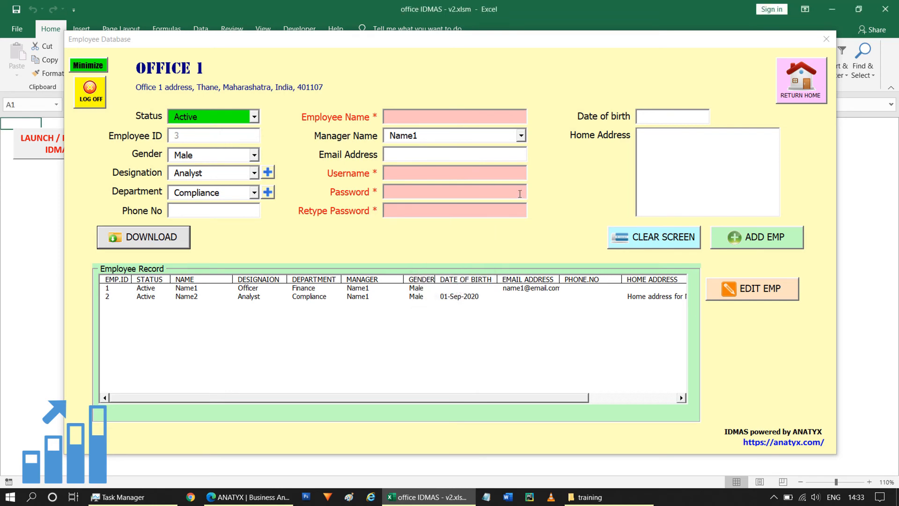
# Step: Open Employee_Data44087.606796875.xlsx from the training folder in File Explorer
pyautogui.click(590, 498)
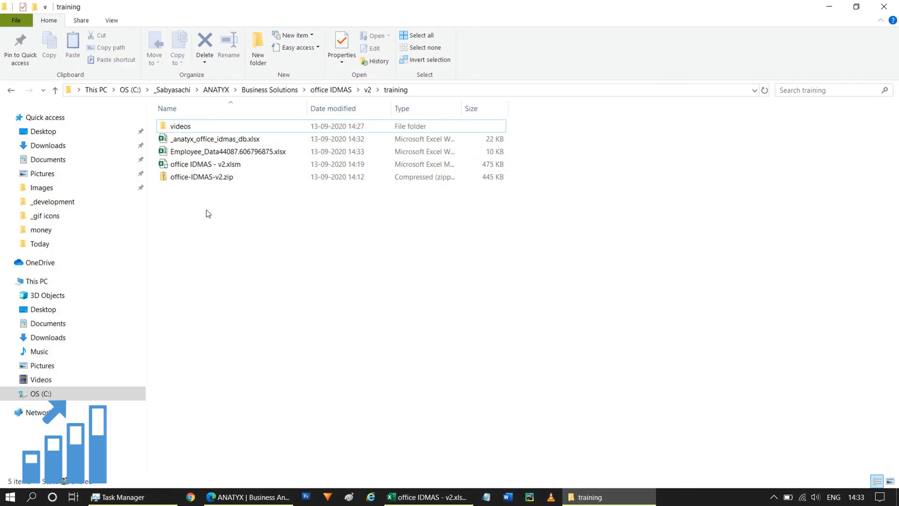
pyautogui.doubleClick(206, 151)
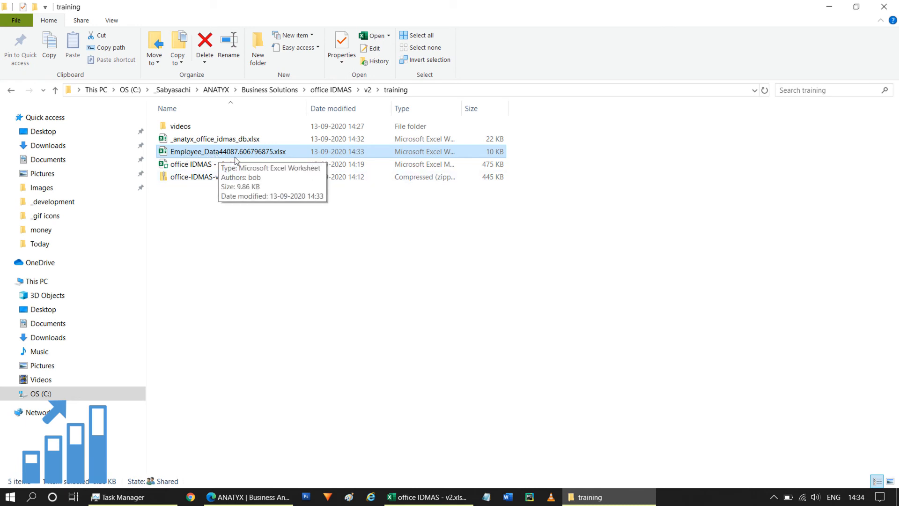
pyautogui.doubleClick(197, 149)
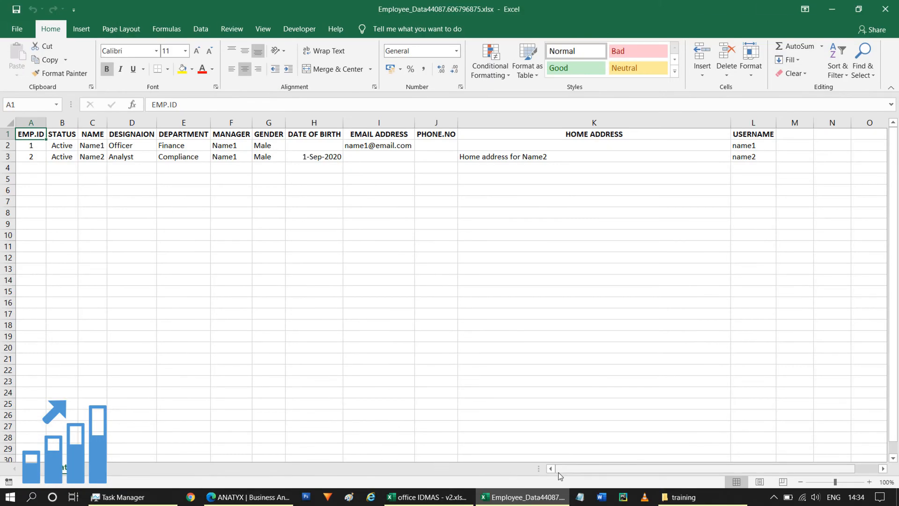
# Step: Inspect the employee IDs, Name1's e-mail, phone, home address and username columns in the export
pyautogui.moveTo(585, 468); pyautogui.dragTo(561, 468)
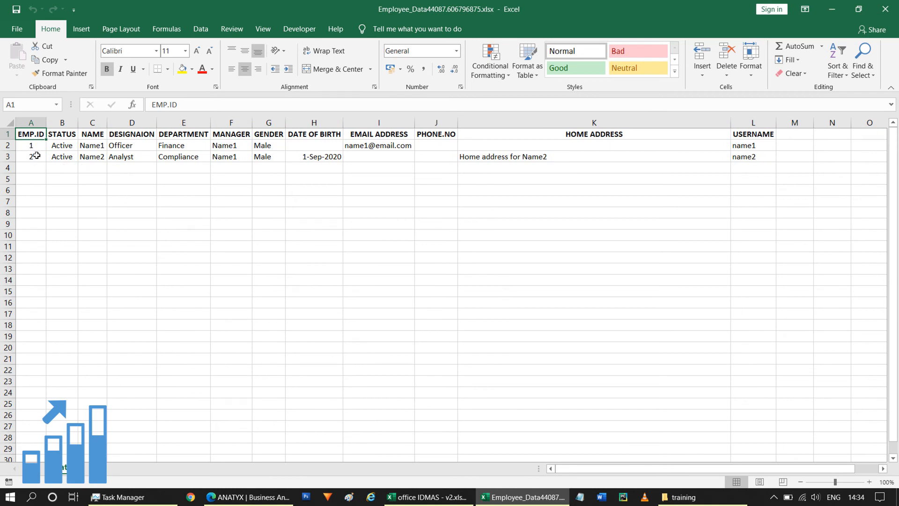
pyautogui.moveTo(34, 143); pyautogui.dragTo(136, 157)
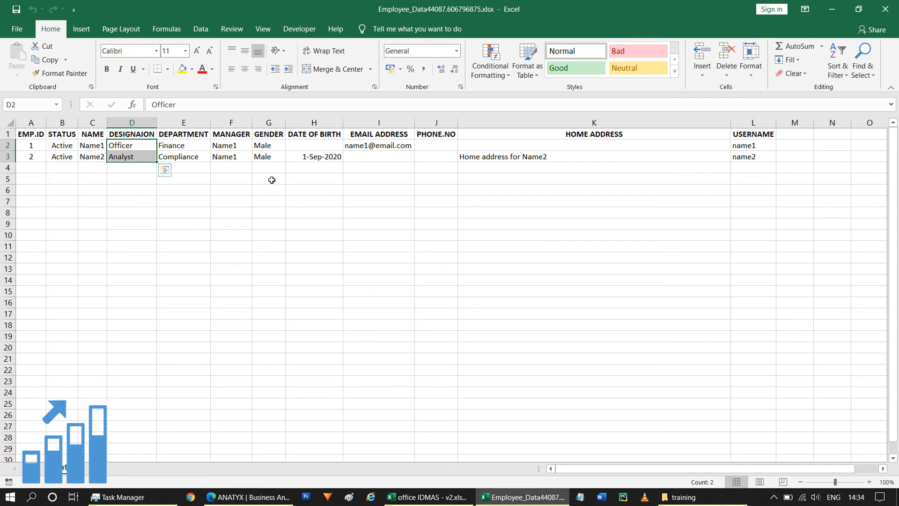
pyautogui.click(392, 144)
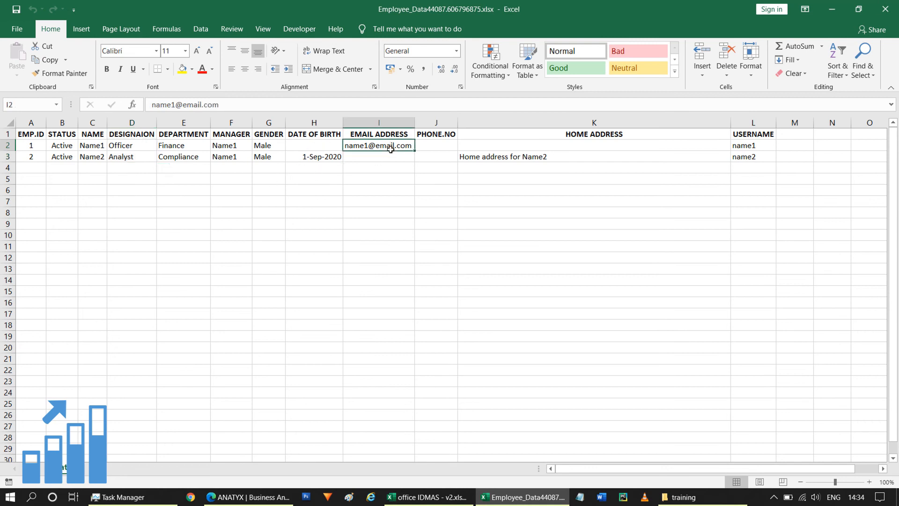
pyautogui.moveTo(438, 146); pyautogui.dragTo(439, 200)
pyautogui.moveTo(578, 145); pyautogui.dragTo(579, 199)
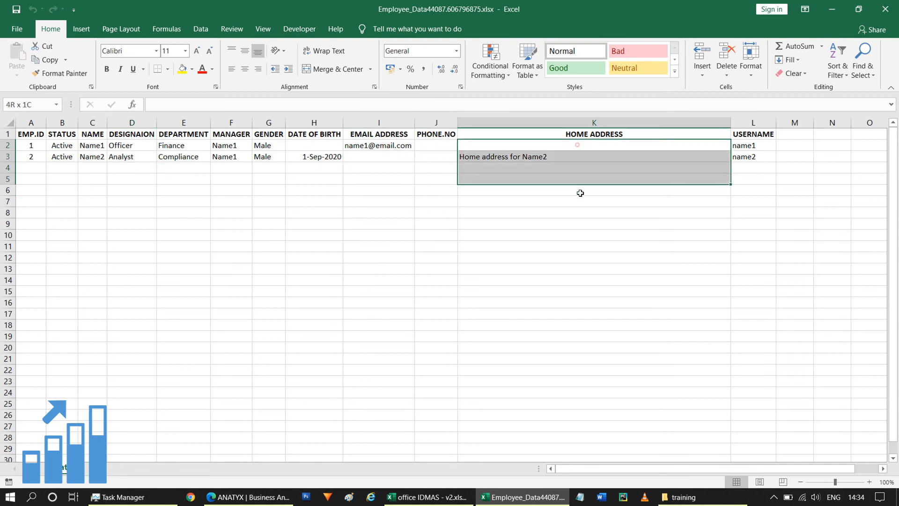
pyautogui.moveTo(761, 145); pyautogui.dragTo(760, 193)
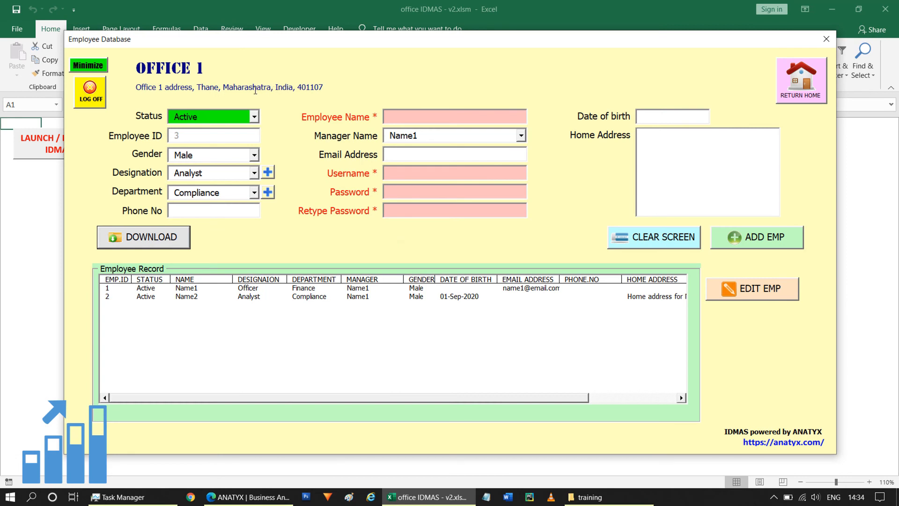
# Step: Use RETURN HOME to go back to the IDMAS Main Menu
pyautogui.click(805, 86)
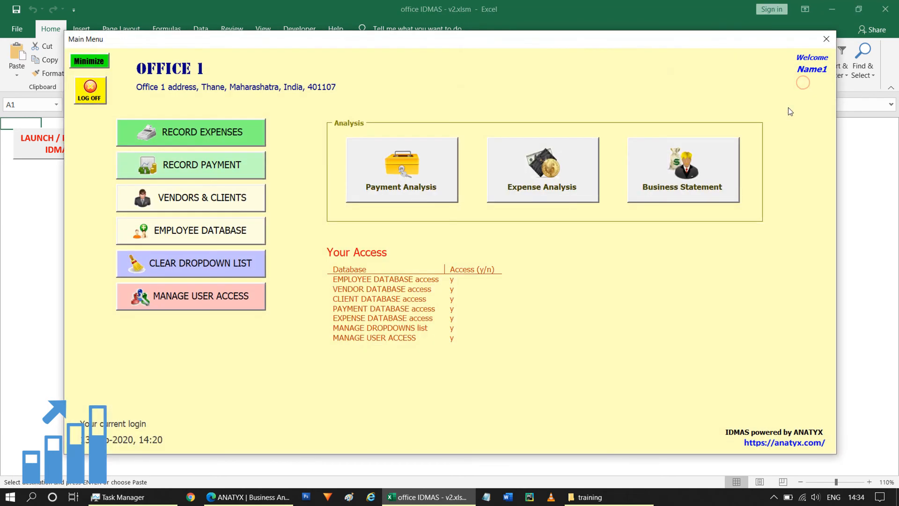